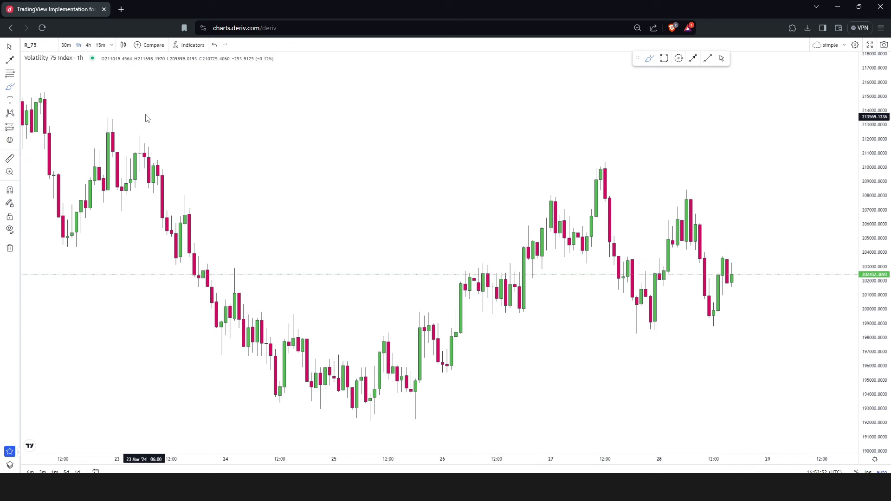
- Sketch a curved arrow sweeping down from the highs and write 'Sell' beside it
{"action": "mouse_move", "coordinate": [145, 118]}
{"action": "left_mouse_down"}
{"action": "mouse_move", "coordinate": [293, 231]}
{"action": "mouse_move", "coordinate": [269, 223]}
{"action": "left_mouse_up"}
{"action": "mouse_move", "coordinate": [319, 169]}
{"action": "left_mouse_down"}
{"action": "mouse_move", "coordinate": [303, 196]}
{"action": "mouse_move", "coordinate": [347, 188]}
{"action": "left_mouse_up"}
{"action": "left_click_drag", "start_coordinate": [365, 159], "coordinate": [362, 182]}
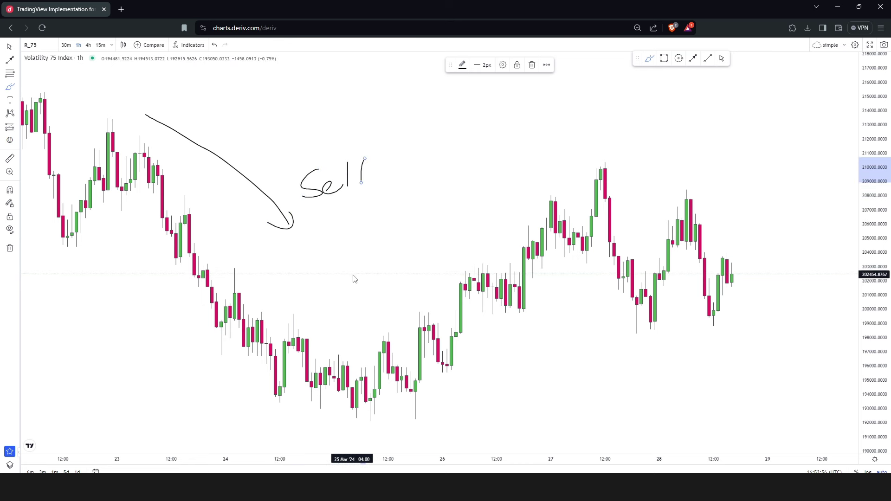
- Draw an upward arrow near the lows and write 'Buy' beside it
{"action": "left_click_drag", "start_coordinate": [470, 403], "coordinate": [524, 360]}
{"action": "mouse_move", "coordinate": [521, 353]}
{"action": "left_mouse_down"}
{"action": "mouse_move", "coordinate": [535, 360]}
{"action": "mouse_move", "coordinate": [533, 403]}
{"action": "mouse_move", "coordinate": [576, 383]}
{"action": "mouse_move", "coordinate": [570, 403]}
{"action": "left_mouse_up"}
{"action": "left_click_drag", "start_coordinate": [583, 383], "coordinate": [560, 408]}
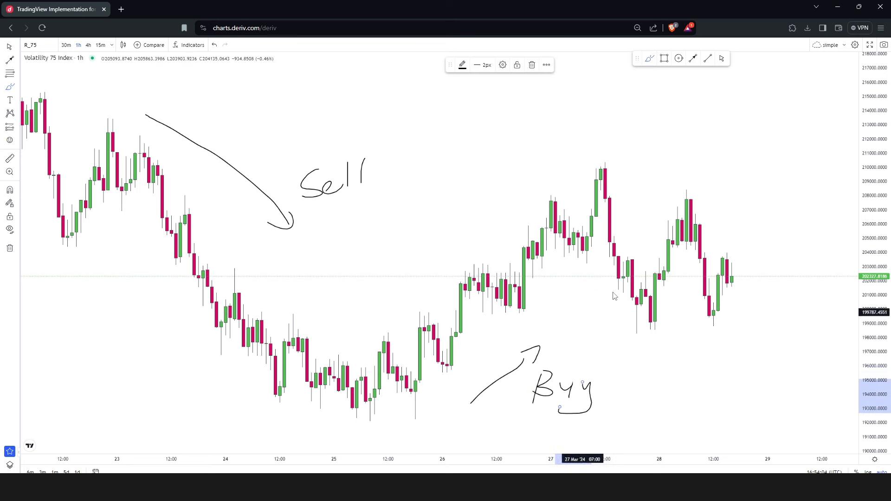
- Draw a trend line from the 25 Mar low to near 28 Mar, then circle the break
{"action": "left_click", "coordinate": [707, 64]}
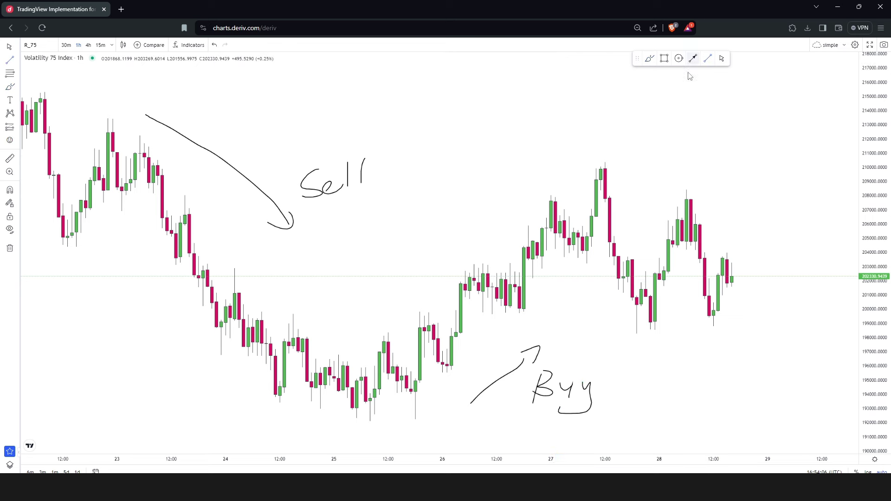
{"action": "left_click", "coordinate": [379, 426]}
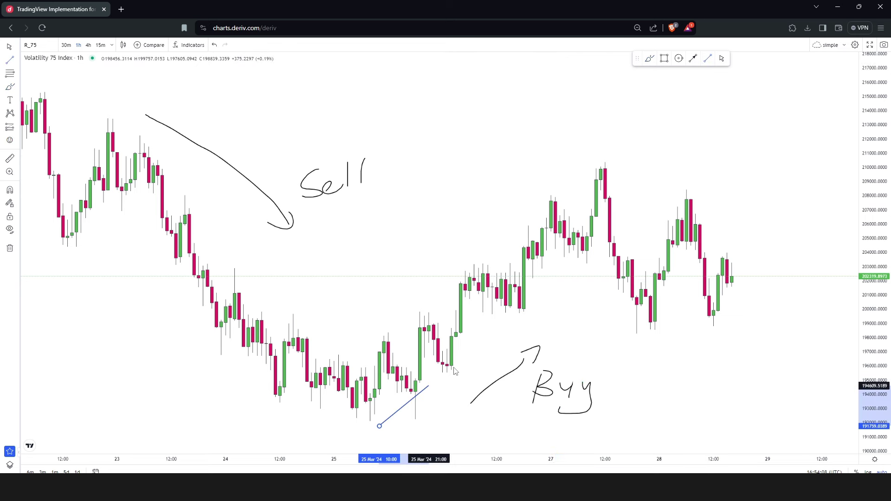
{"action": "left_click", "coordinate": [659, 202]}
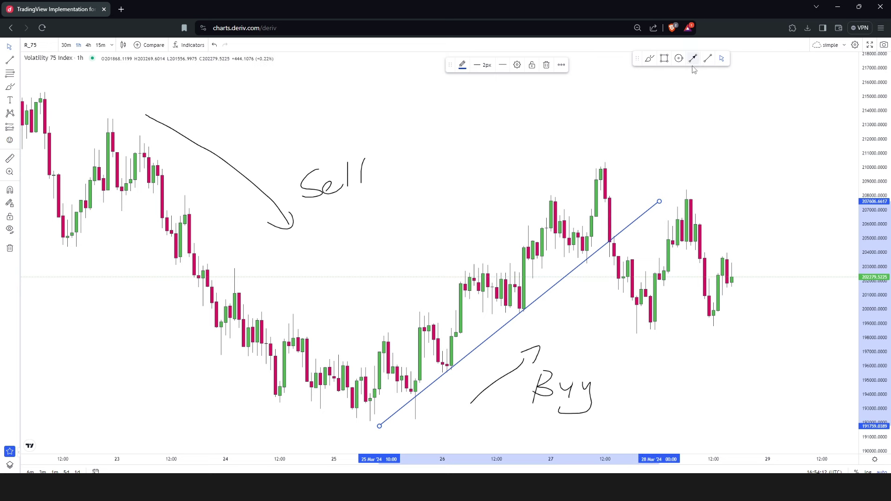
{"action": "left_click", "coordinate": [651, 59]}
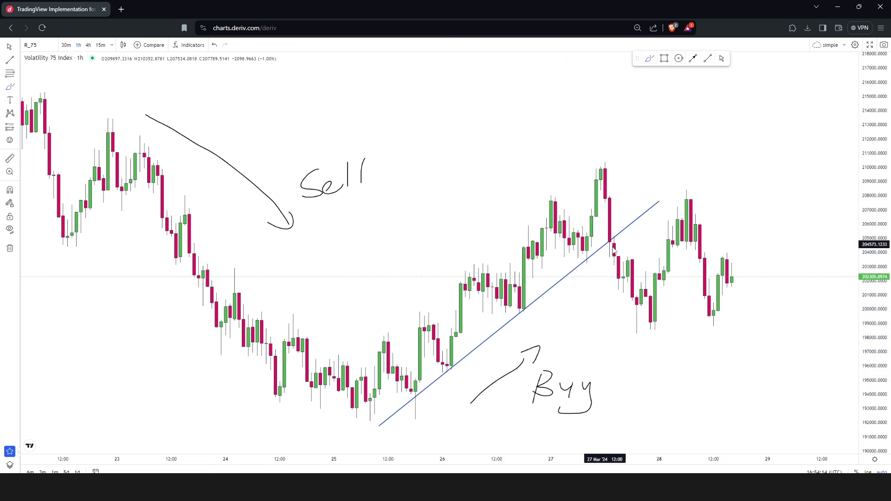
{"action": "mouse_move", "coordinate": [610, 237]}
{"action": "left_mouse_down"}
{"action": "mouse_move", "coordinate": [616, 245]}
{"action": "mouse_move", "coordinate": [609, 237]}
{"action": "left_mouse_up"}
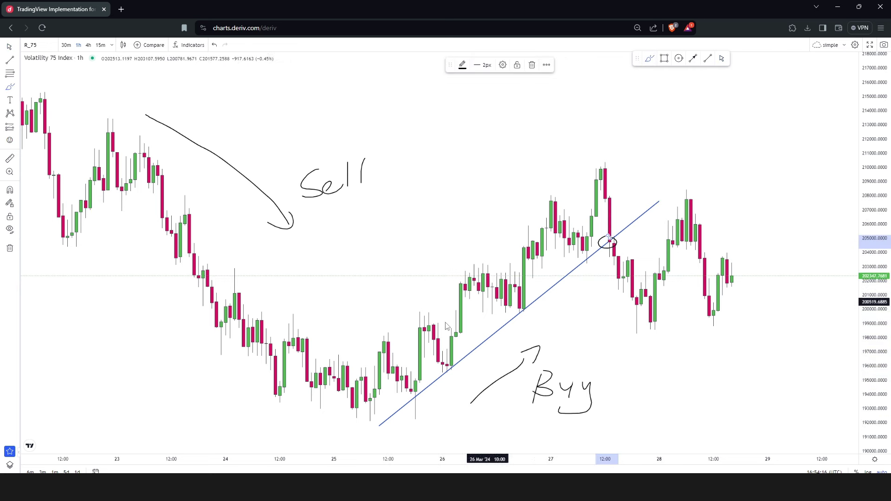
- Brush a stroke dropping below the circled break and an arc curving back toward Sell
{"action": "scroll", "coordinate": [510, 318], "scroll_direction": "down", "scroll_amount": 2}
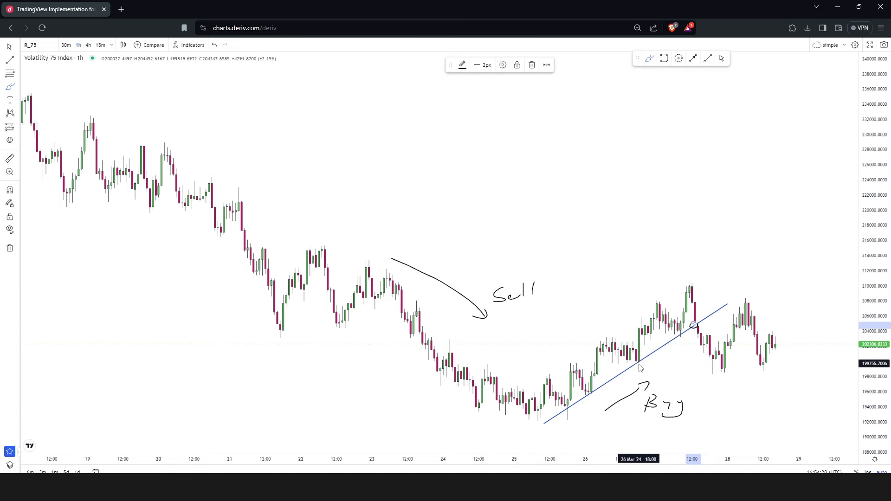
{"action": "scroll", "coordinate": [603, 357], "scroll_direction": "up", "scroll_amount": 3}
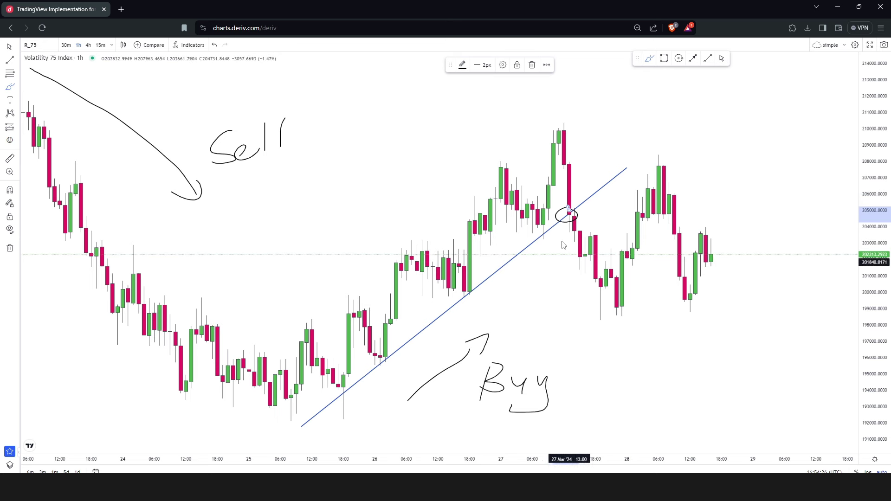
{"action": "left_click_drag", "start_coordinate": [554, 238], "coordinate": [580, 325]}
{"action": "mouse_move", "coordinate": [543, 182]}
{"action": "left_mouse_down"}
{"action": "mouse_move", "coordinate": [503, 143]}
{"action": "mouse_move", "coordinate": [327, 136]}
{"action": "mouse_move", "coordinate": [338, 149]}
{"action": "left_mouse_up"}
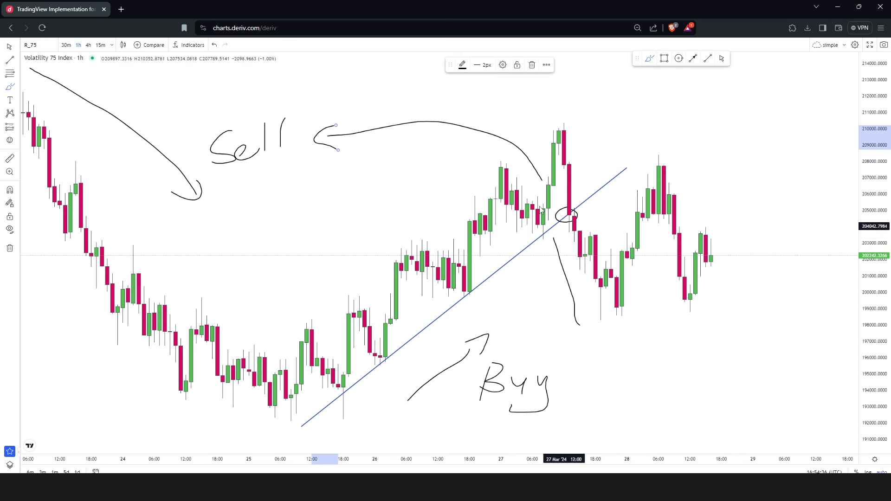
- Write the LH label at top right with LL beneath it
{"action": "left_click", "coordinate": [664, 88]}
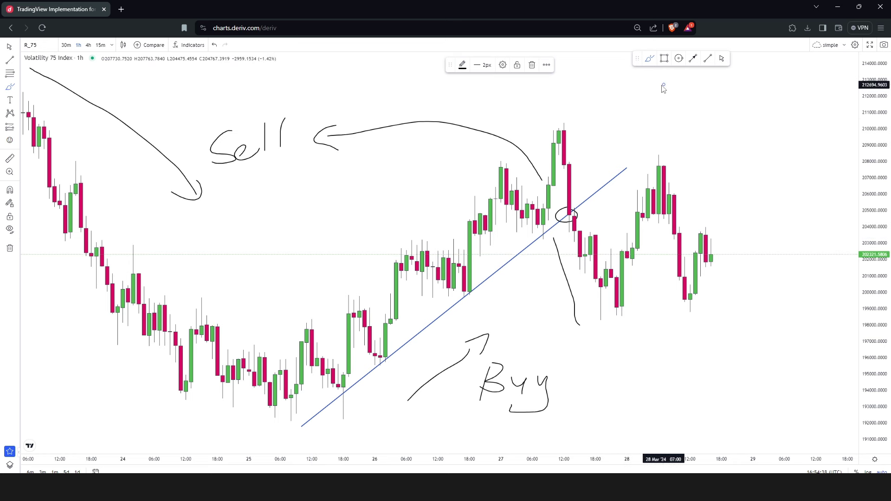
{"action": "mouse_move", "coordinate": [664, 85]}
{"action": "left_mouse_down"}
{"action": "mouse_move", "coordinate": [673, 105]}
{"action": "mouse_move", "coordinate": [695, 100]}
{"action": "left_mouse_up"}
{"action": "left_click_drag", "start_coordinate": [685, 98], "coordinate": [705, 92]}
{"action": "mouse_move", "coordinate": [640, 113]}
{"action": "left_mouse_down"}
{"action": "mouse_move", "coordinate": [640, 123]}
{"action": "mouse_move", "coordinate": [690, 135]}
{"action": "left_mouse_up"}
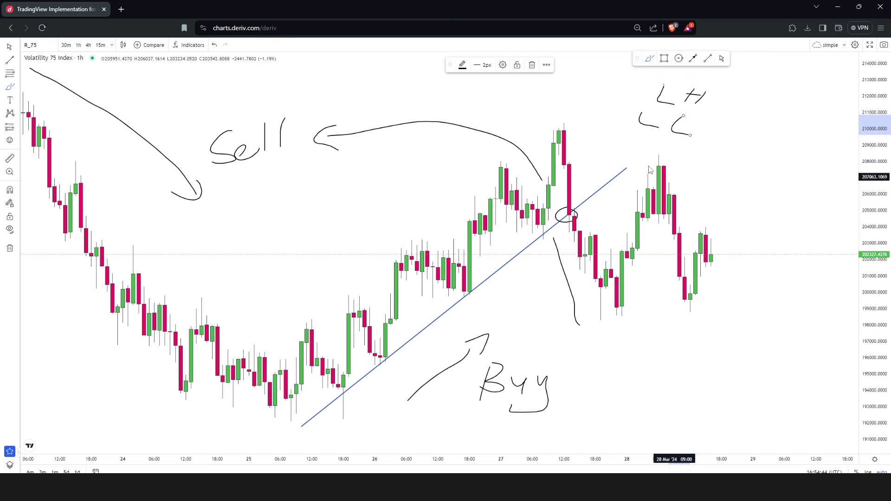
- Circle the 28 Mar lower high and the 27 Mar 21:00 low, linking it to the next low
{"action": "mouse_move", "coordinate": [673, 152]}
{"action": "left_mouse_down"}
{"action": "mouse_move", "coordinate": [669, 159]}
{"action": "mouse_move", "coordinate": [622, 144]}
{"action": "mouse_move", "coordinate": [581, 126]}
{"action": "mouse_move", "coordinate": [576, 114]}
{"action": "left_mouse_up"}
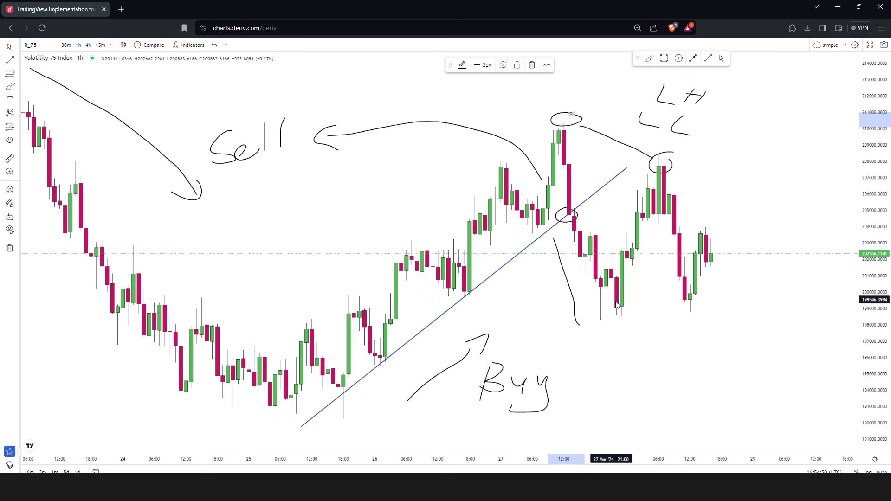
{"action": "mouse_move", "coordinate": [616, 305]}
{"action": "left_mouse_down"}
{"action": "mouse_move", "coordinate": [599, 306]}
{"action": "mouse_move", "coordinate": [622, 307]}
{"action": "left_mouse_up"}
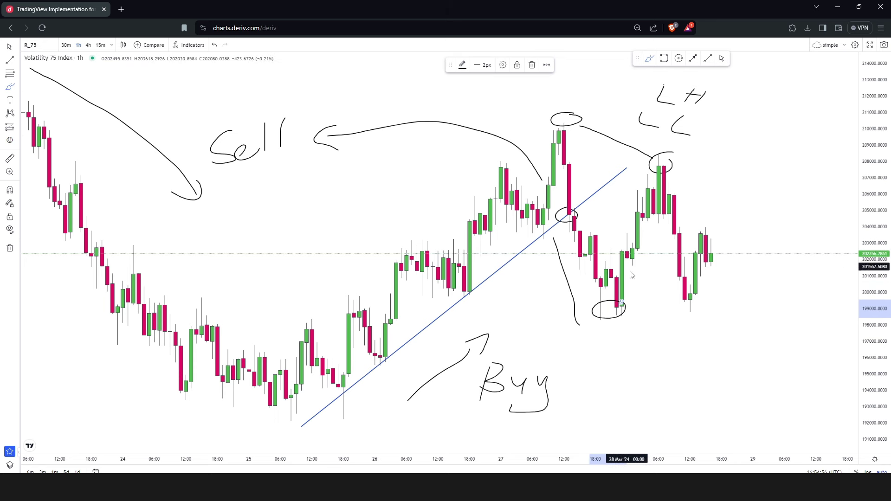
{"action": "left_click_drag", "start_coordinate": [614, 308], "coordinate": [697, 306]}
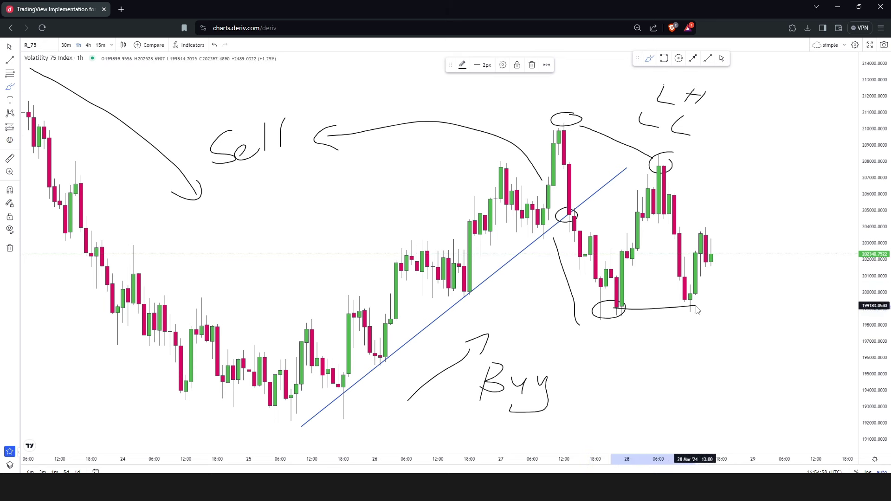
- Box the support lows near 199,000 in a blue rectangle and brush arrows toward LH and LL
{"action": "left_click", "coordinate": [665, 59]}
{"action": "left_click_drag", "start_coordinate": [595, 307], "coordinate": [722, 319]}
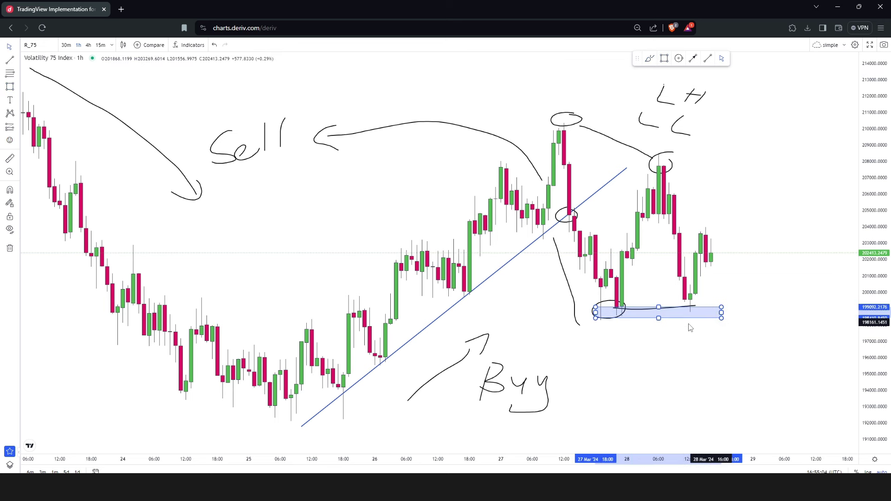
{"action": "left_click", "coordinate": [636, 321]}
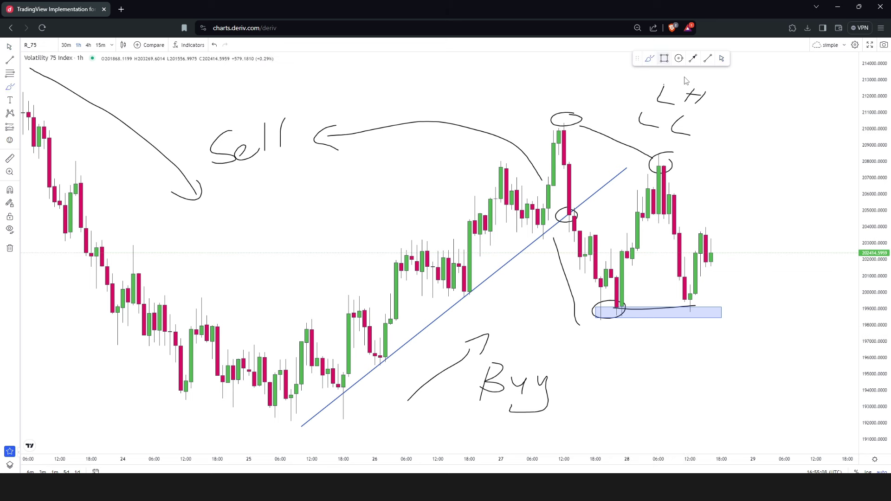
{"action": "mouse_move", "coordinate": [767, 106]}
{"action": "left_mouse_down"}
{"action": "mouse_move", "coordinate": [729, 103]}
{"action": "mouse_move", "coordinate": [727, 133]}
{"action": "left_mouse_up"}
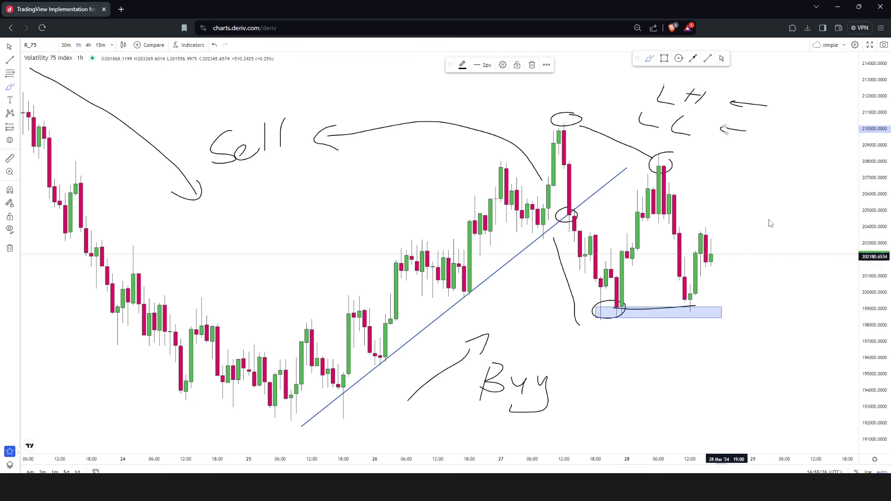
- Sketch a rising and a falling projected path right of the last candle, then zoom out
{"action": "left_click_drag", "start_coordinate": [744, 240], "coordinate": [779, 199]}
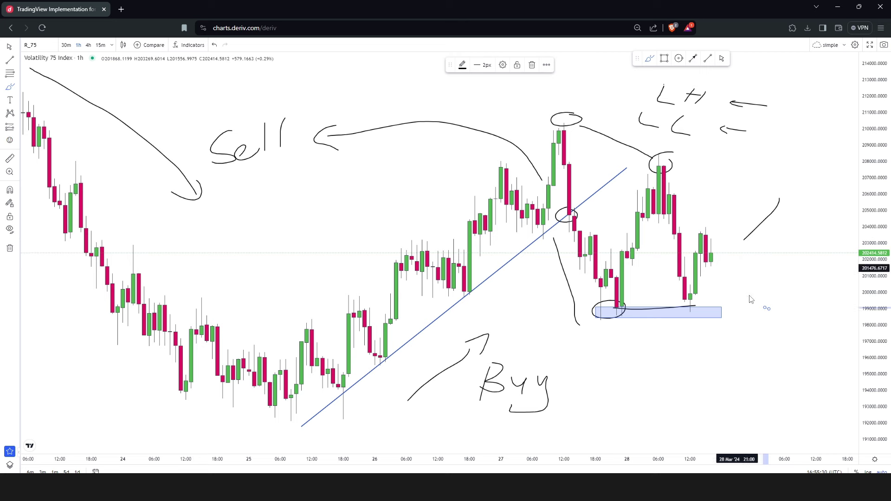
{"action": "left_click_drag", "start_coordinate": [738, 269], "coordinate": [763, 313]}
{"action": "scroll", "coordinate": [765, 315], "scroll_direction": "down", "scroll_amount": 3}
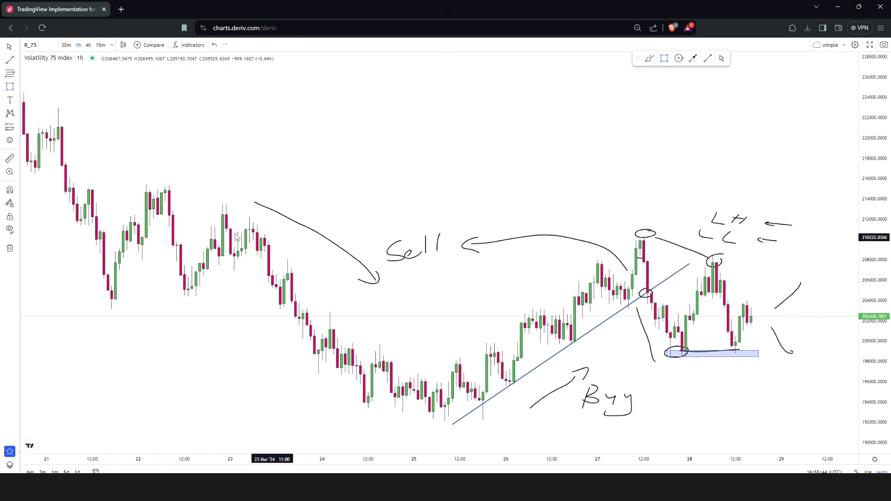
- Add a blue supply rectangle over the recent highs, stretched left to 21 Mar (about 207,300–210,800)
{"action": "key", "text": "ctrl+z"}
{"action": "mouse_move", "coordinate": [617, 241]}
{"action": "left_mouse_down"}
{"action": "mouse_move", "coordinate": [308, 239]}
{"action": "mouse_move", "coordinate": [116, 256]}
{"action": "mouse_move", "coordinate": [79, 251]}
{"action": "mouse_move", "coordinate": [70, 226]}
{"action": "mouse_move", "coordinate": [52, 228]}
{"action": "mouse_move", "coordinate": [69, 233]}
{"action": "left_mouse_up"}
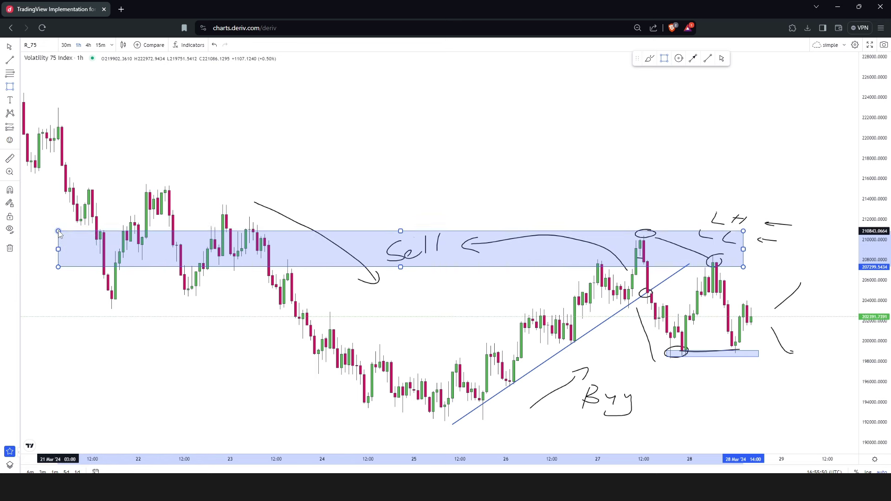
{"action": "left_click", "coordinate": [253, 210]}
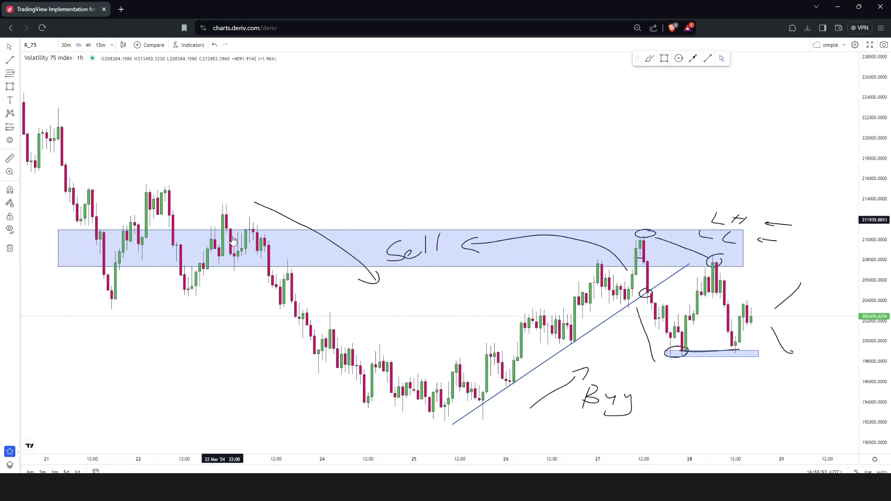
- Brush a loop with arrows around the 22 Mar action and trace the drop to the 25 Mar lows
{"action": "left_click", "coordinate": [650, 59]}
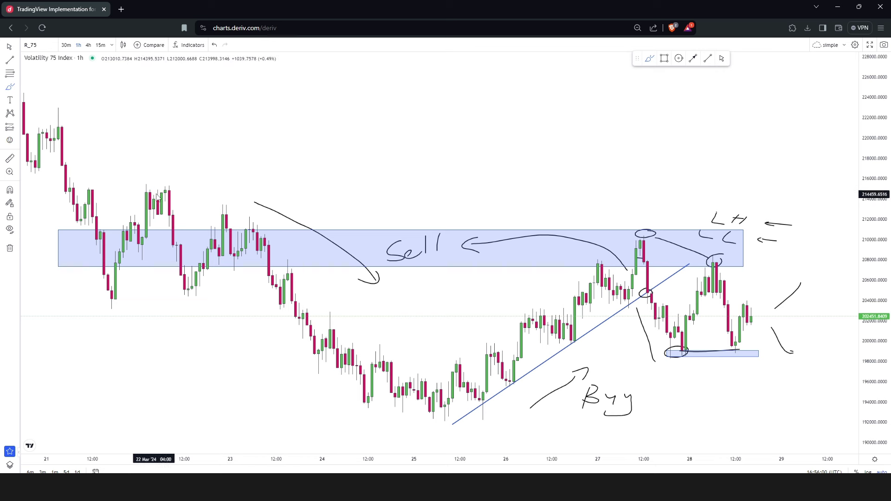
{"action": "mouse_move", "coordinate": [142, 190]}
{"action": "left_mouse_down"}
{"action": "mouse_move", "coordinate": [106, 219]}
{"action": "mouse_move", "coordinate": [92, 281]}
{"action": "mouse_move", "coordinate": [173, 315]}
{"action": "mouse_move", "coordinate": [208, 300]}
{"action": "mouse_move", "coordinate": [243, 252]}
{"action": "mouse_move", "coordinate": [218, 190]}
{"action": "mouse_move", "coordinate": [191, 189]}
{"action": "left_mouse_up"}
{"action": "left_click_drag", "start_coordinate": [243, 281], "coordinate": [254, 300]}
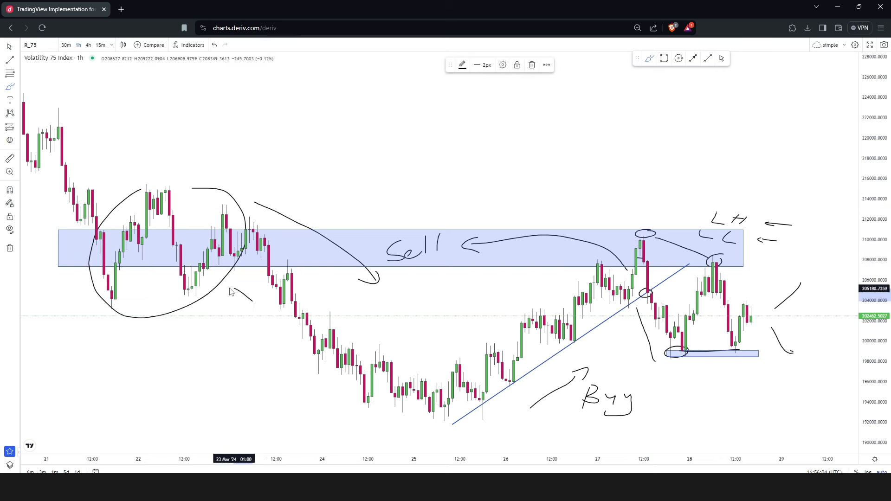
{"action": "mouse_move", "coordinate": [145, 269]}
{"action": "left_mouse_down"}
{"action": "mouse_move", "coordinate": [132, 275]}
{"action": "mouse_move", "coordinate": [138, 288]}
{"action": "left_mouse_up"}
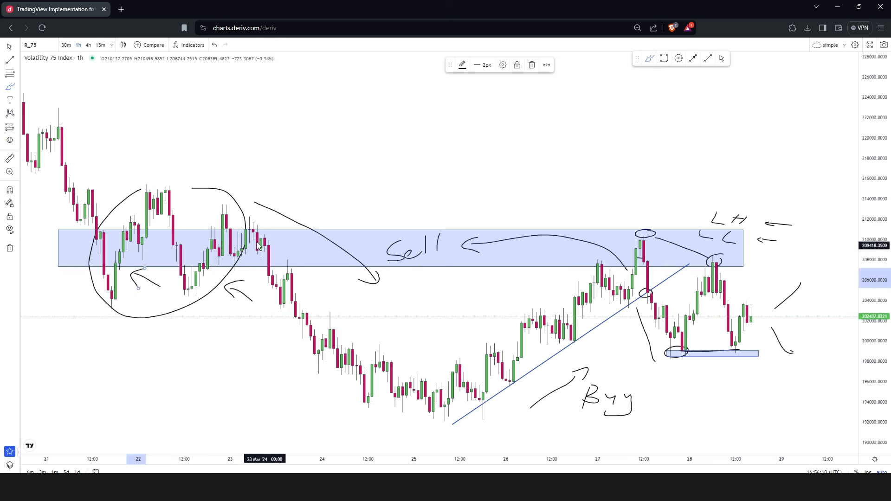
{"action": "mouse_move", "coordinate": [262, 228]}
{"action": "left_mouse_down"}
{"action": "mouse_move", "coordinate": [418, 364]}
{"action": "mouse_move", "coordinate": [430, 349]}
{"action": "left_mouse_up"}
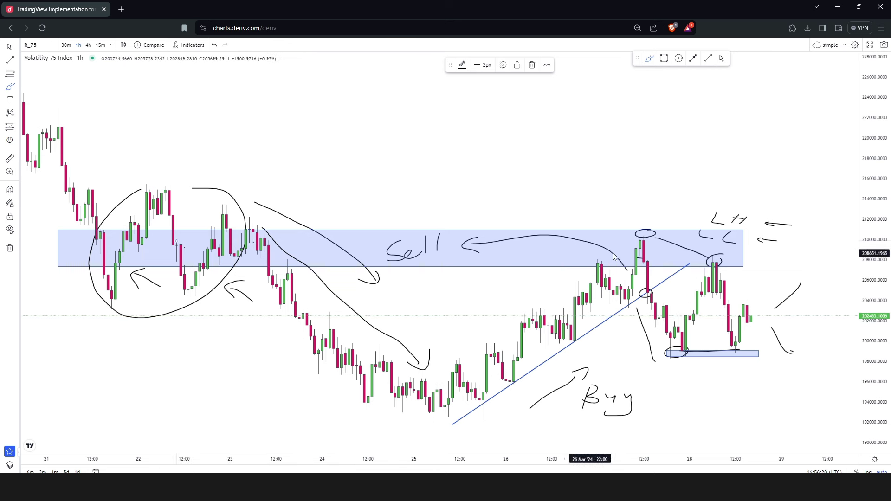
- Circle the 27 Mar high in the zone and arc from the recent peak back leftward
{"action": "mouse_move", "coordinate": [622, 252]}
{"action": "left_mouse_down"}
{"action": "mouse_move", "coordinate": [649, 265]}
{"action": "mouse_move", "coordinate": [645, 236]}
{"action": "mouse_move", "coordinate": [668, 325]}
{"action": "left_mouse_up"}
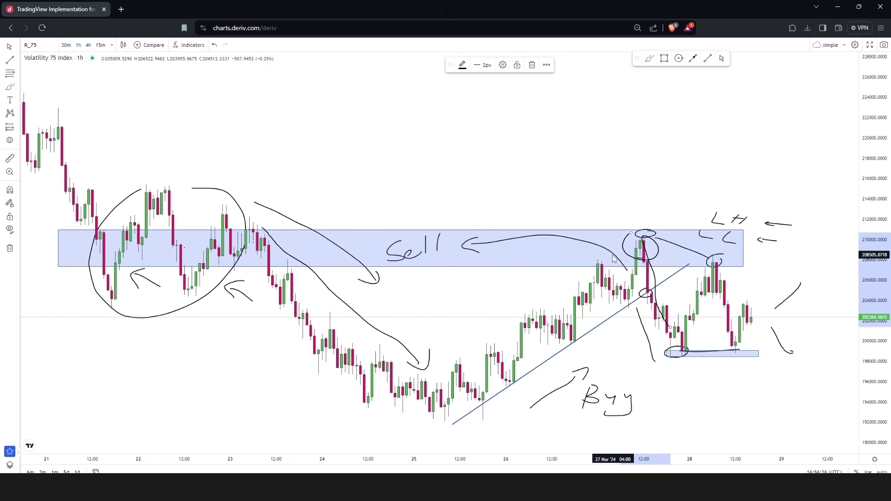
{"action": "mouse_move", "coordinate": [621, 225]}
{"action": "left_mouse_down"}
{"action": "mouse_move", "coordinate": [607, 197]}
{"action": "mouse_move", "coordinate": [513, 172]}
{"action": "mouse_move", "coordinate": [379, 175]}
{"action": "mouse_move", "coordinate": [312, 204]}
{"action": "left_mouse_up"}
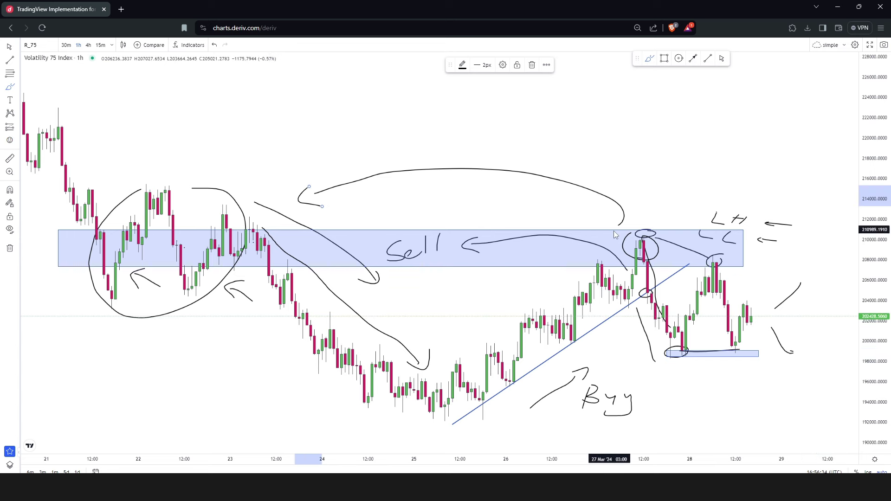
{"action": "scroll", "coordinate": [605, 235], "scroll_direction": "up", "scroll_amount": 2}
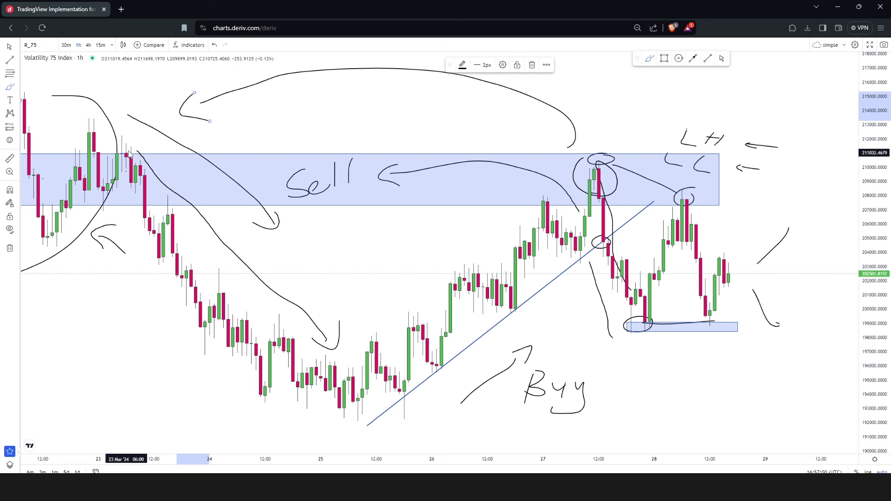
- Draw a path down from the Sell zone and circle a lower high in the 23–24 Mar decline
{"action": "mouse_move", "coordinate": [142, 200]}
{"action": "left_mouse_down"}
{"action": "mouse_move", "coordinate": [161, 257]}
{"action": "mouse_move", "coordinate": [175, 213]}
{"action": "mouse_move", "coordinate": [208, 325]}
{"action": "mouse_move", "coordinate": [228, 292]}
{"action": "mouse_move", "coordinate": [211, 292]}
{"action": "mouse_move", "coordinate": [228, 280]}
{"action": "mouse_move", "coordinate": [186, 275]}
{"action": "left_mouse_up"}
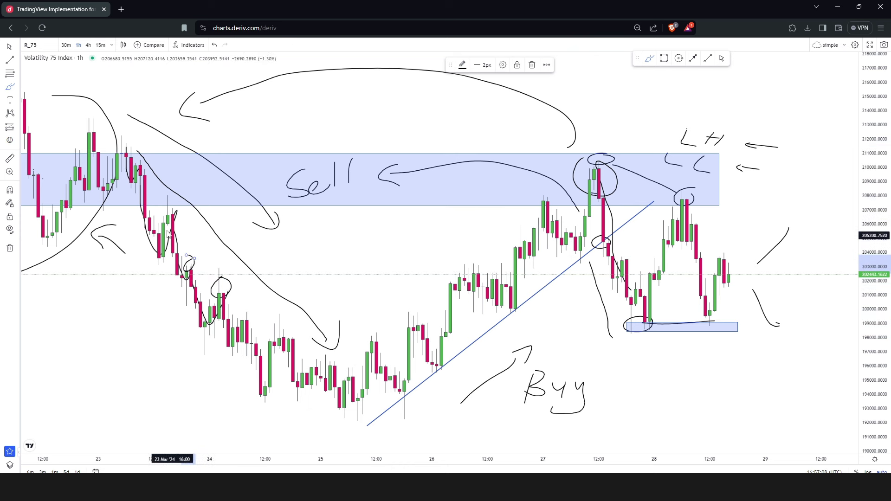
{"action": "left_click_drag", "start_coordinate": [182, 208], "coordinate": [176, 218]}
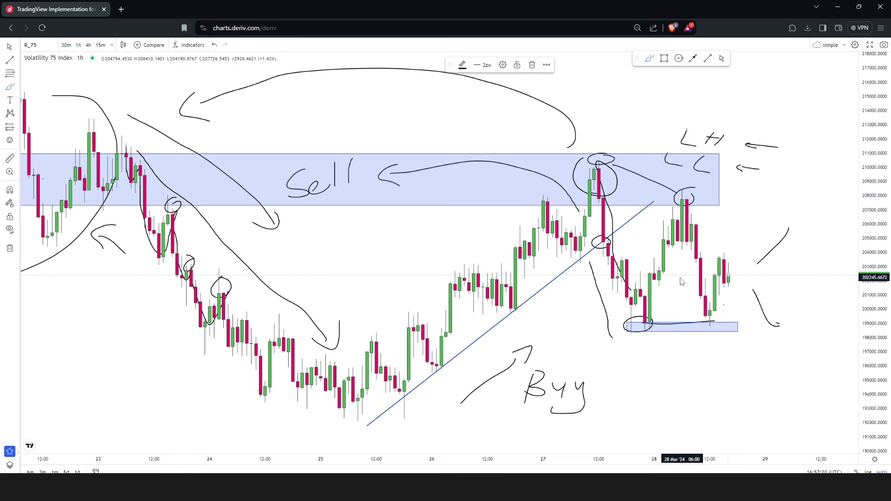
{"action": "scroll", "coordinate": [737, 304], "scroll_direction": "up", "scroll_amount": 2}
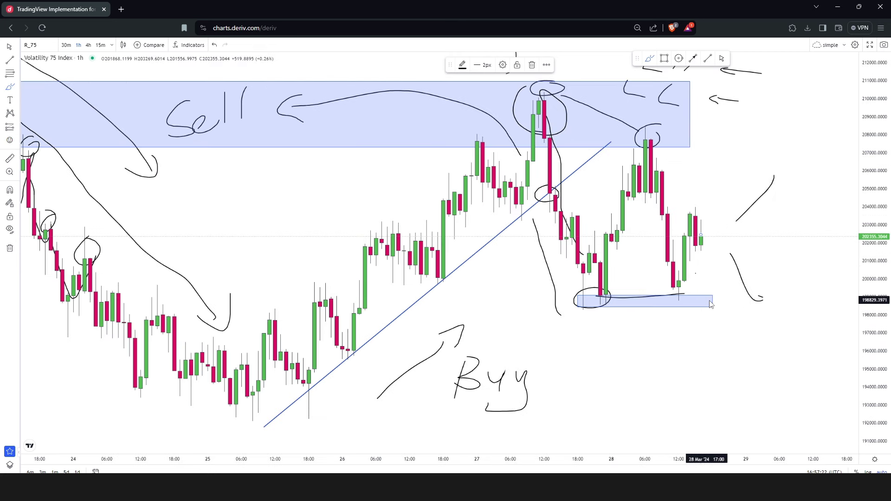
- Clear all drawings and box the 28 Mar peak with a blue rectangle zone
{"action": "left_click", "coordinate": [15, 248]}
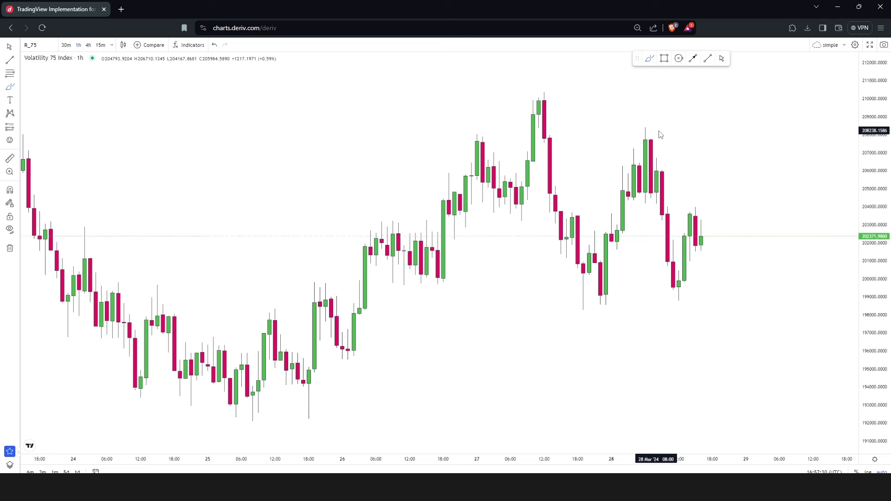
{"action": "left_click", "coordinate": [664, 58]}
{"action": "mouse_move", "coordinate": [634, 132]}
{"action": "left_mouse_down"}
{"action": "mouse_move", "coordinate": [750, 161]}
{"action": "mouse_move", "coordinate": [842, 154]}
{"action": "mouse_move", "coordinate": [847, 144]}
{"action": "left_mouse_up"}
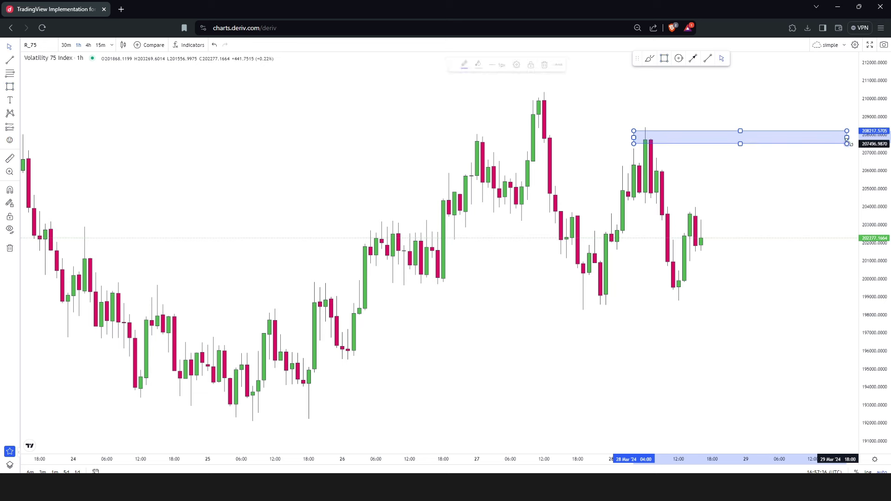
{"action": "left_click", "coordinate": [668, 57]}
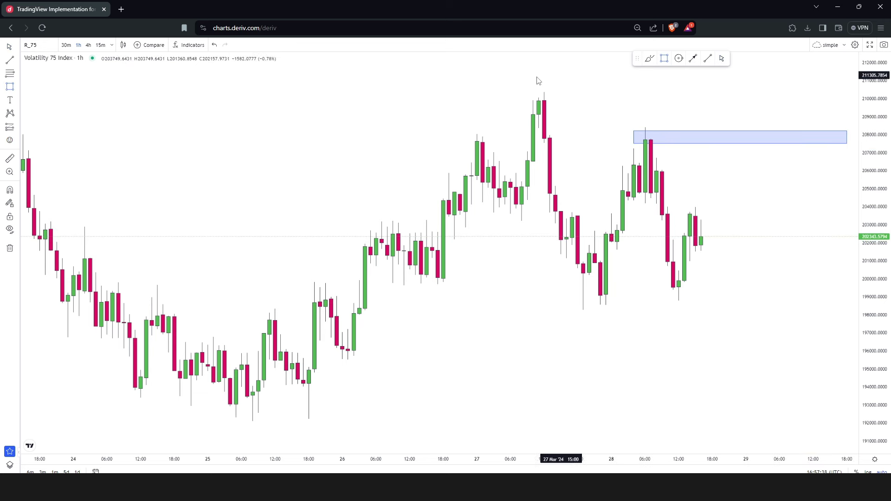
- Add blue zones over the 27 Mar peak and the recent lows near 199,000
{"action": "mouse_move", "coordinate": [533, 90]}
{"action": "left_mouse_down"}
{"action": "mouse_move", "coordinate": [617, 109]}
{"action": "mouse_move", "coordinate": [795, 121]}
{"action": "mouse_move", "coordinate": [843, 110]}
{"action": "mouse_move", "coordinate": [850, 99]}
{"action": "mouse_move", "coordinate": [847, 107]}
{"action": "left_mouse_up"}
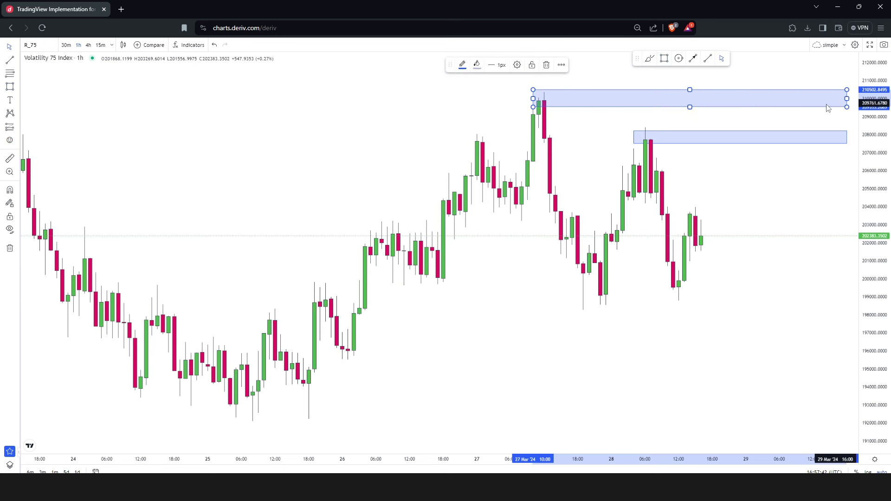
{"action": "left_click", "coordinate": [694, 106]}
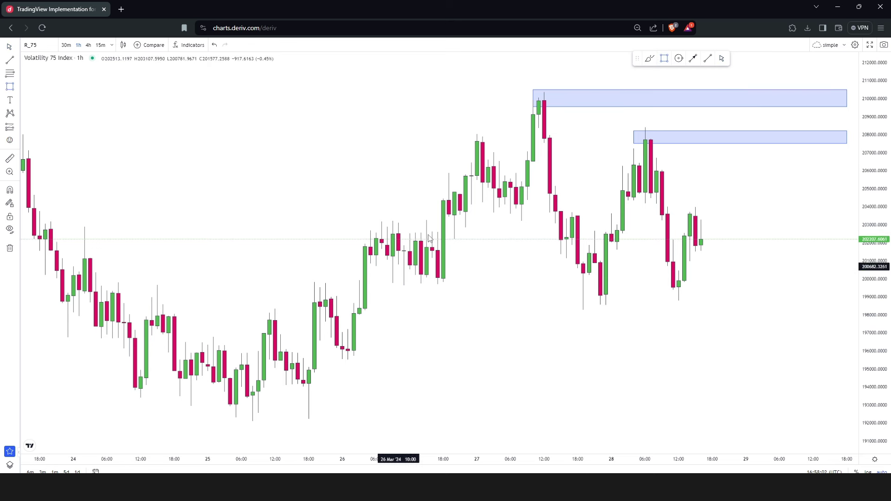
{"action": "left_click_drag", "start_coordinate": [618, 304], "coordinate": [841, 299]}
{"action": "left_click", "coordinate": [680, 312]}
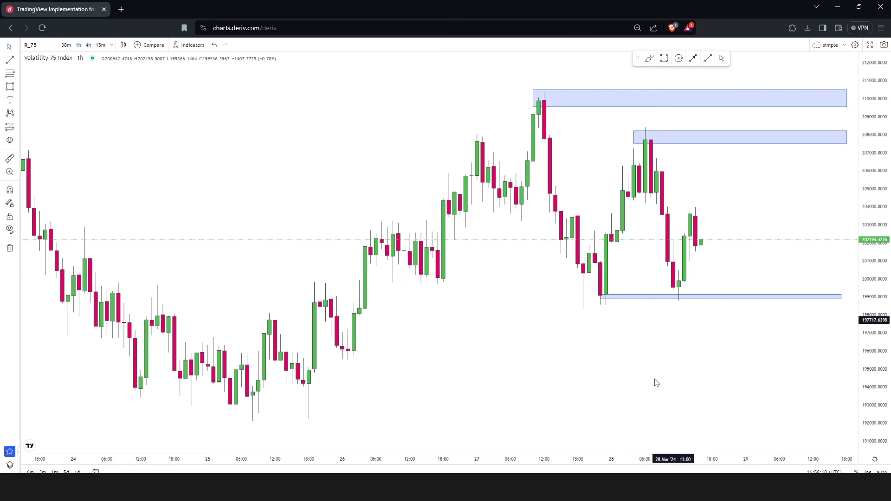
- Brush along the 26 Mar rise, then sketch a wavy projected path climbing toward 209,000
{"action": "left_click", "coordinate": [650, 58]}
{"action": "left_click_drag", "start_coordinate": [349, 364], "coordinate": [489, 247]}
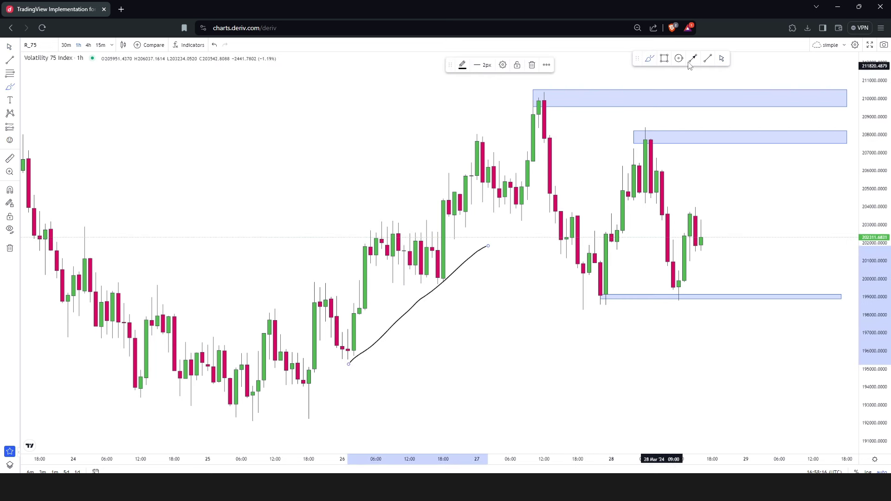
{"action": "mouse_move", "coordinate": [756, 209]}
{"action": "left_mouse_down"}
{"action": "mouse_move", "coordinate": [675, 243]}
{"action": "mouse_move", "coordinate": [558, 250]}
{"action": "left_mouse_up"}
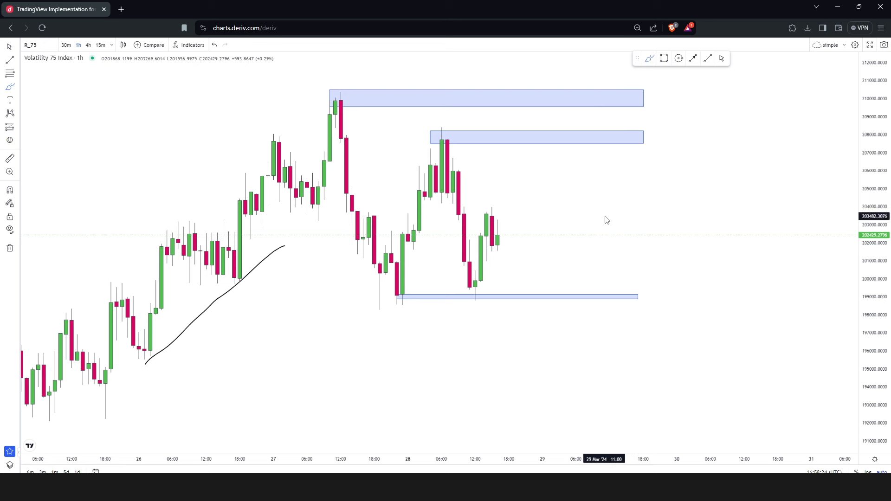
{"action": "mouse_move", "coordinate": [594, 219]}
{"action": "left_mouse_down"}
{"action": "mouse_move", "coordinate": [618, 257]}
{"action": "mouse_move", "coordinate": [670, 187]}
{"action": "mouse_move", "coordinate": [718, 205]}
{"action": "mouse_move", "coordinate": [758, 142]}
{"action": "mouse_move", "coordinate": [766, 177]}
{"action": "mouse_move", "coordinate": [811, 131]}
{"action": "left_mouse_up"}
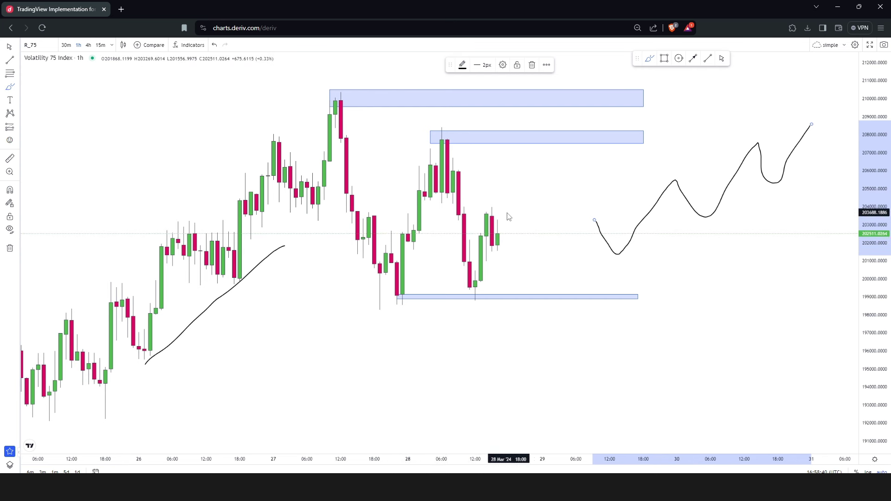
- Underline the lows and draw several projected paths from the last candle, including a dip below 199,000
{"action": "left_click_drag", "start_coordinate": [359, 301], "coordinate": [430, 300]}
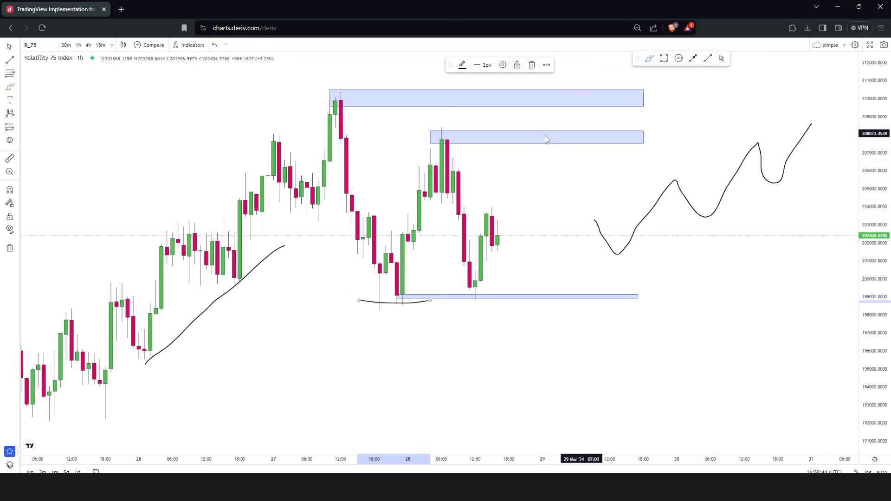
{"action": "mouse_move", "coordinate": [533, 211]}
{"action": "left_mouse_down"}
{"action": "mouse_move", "coordinate": [594, 187]}
{"action": "mouse_move", "coordinate": [622, 181]}
{"action": "left_mouse_up"}
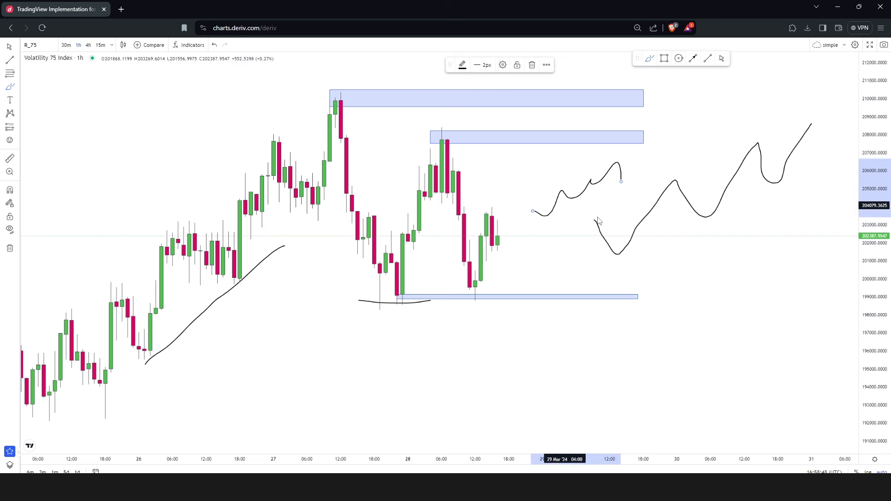
{"action": "left_click_drag", "start_coordinate": [581, 278], "coordinate": [588, 318]}
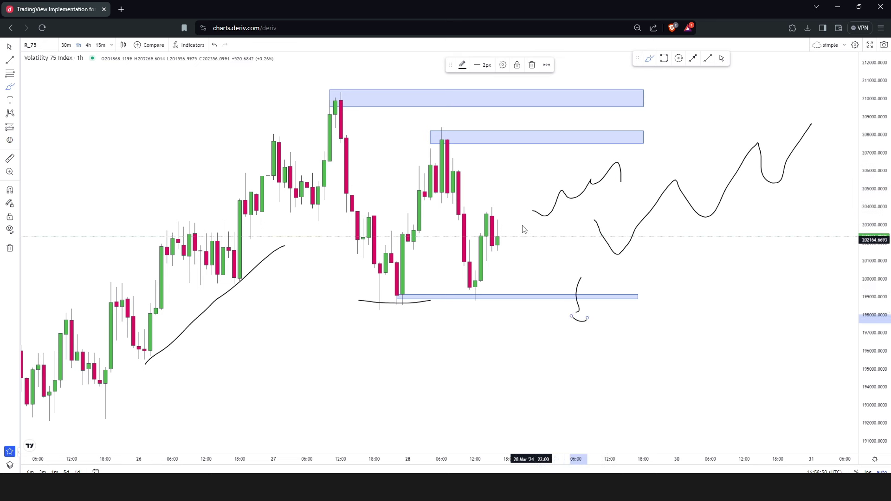
{"action": "left_click_drag", "start_coordinate": [494, 234], "coordinate": [573, 164]}
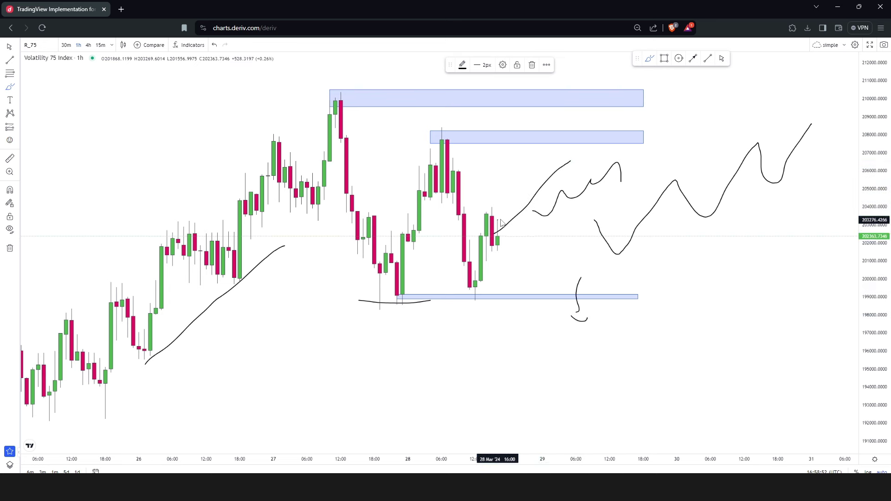
{"action": "mouse_move", "coordinate": [499, 221]}
{"action": "left_mouse_down"}
{"action": "mouse_move", "coordinate": [541, 240]}
{"action": "mouse_move", "coordinate": [548, 231]}
{"action": "mouse_move", "coordinate": [536, 291]}
{"action": "mouse_move", "coordinate": [540, 310]}
{"action": "mouse_move", "coordinate": [571, 310]}
{"action": "left_mouse_up"}
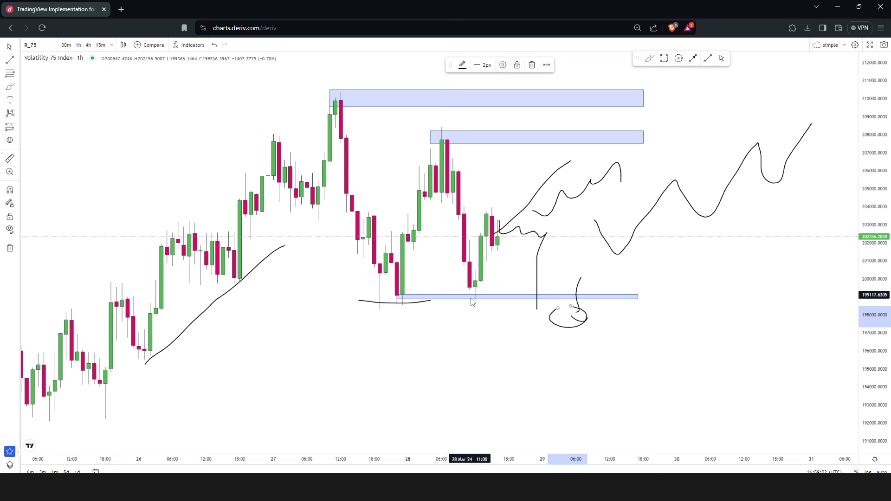
- Circle the 28 Mar candle lows in the bottom zone and the latest candles
{"action": "left_click_drag", "start_coordinate": [475, 290], "coordinate": [462, 295]}
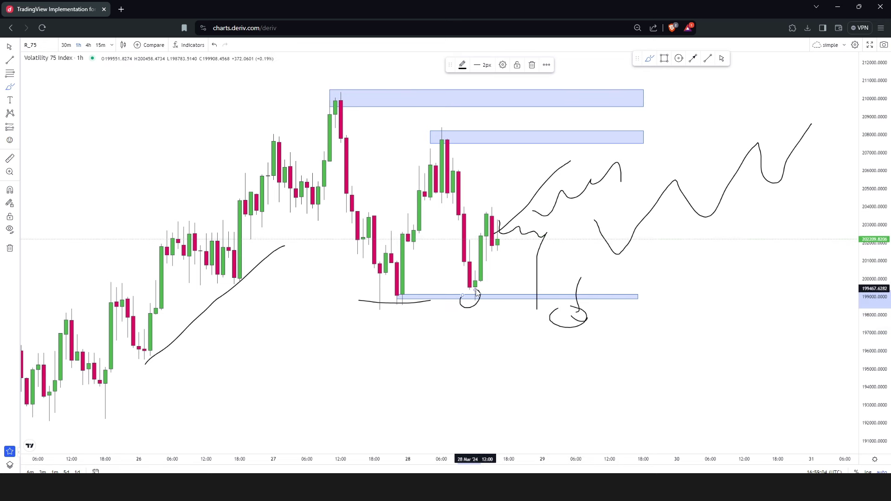
{"action": "left_click_drag", "start_coordinate": [518, 303], "coordinate": [572, 299]}
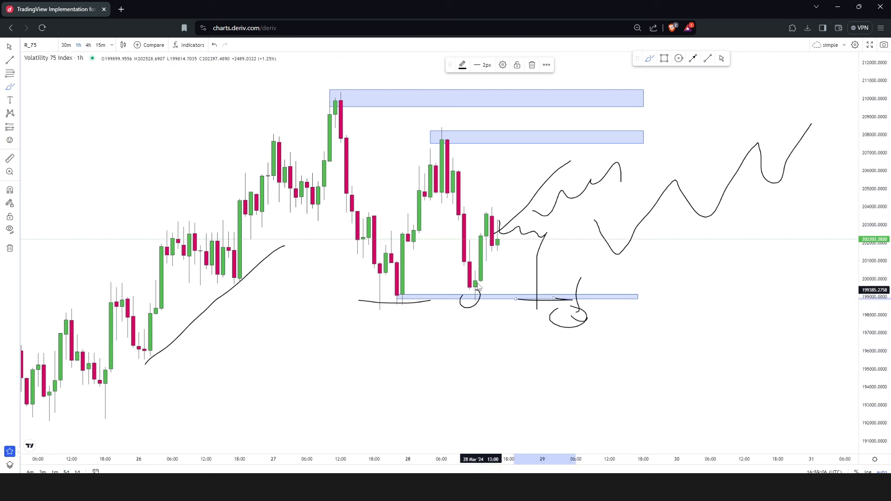
{"action": "mouse_move", "coordinate": [454, 295]}
{"action": "left_mouse_down"}
{"action": "mouse_move", "coordinate": [469, 304]}
{"action": "mouse_move", "coordinate": [481, 284]}
{"action": "left_mouse_up"}
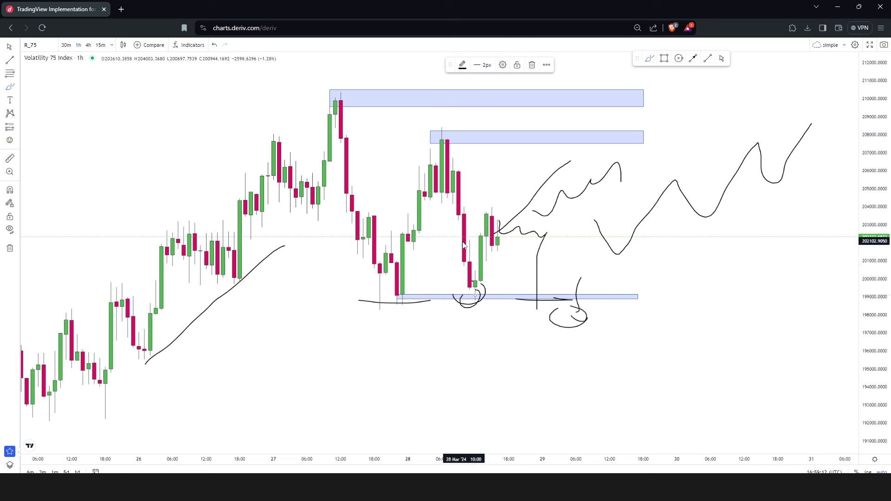
{"action": "mouse_move", "coordinate": [498, 218]}
{"action": "left_mouse_down"}
{"action": "mouse_move", "coordinate": [495, 226]}
{"action": "mouse_move", "coordinate": [557, 148]}
{"action": "mouse_move", "coordinate": [539, 150]}
{"action": "left_mouse_up"}
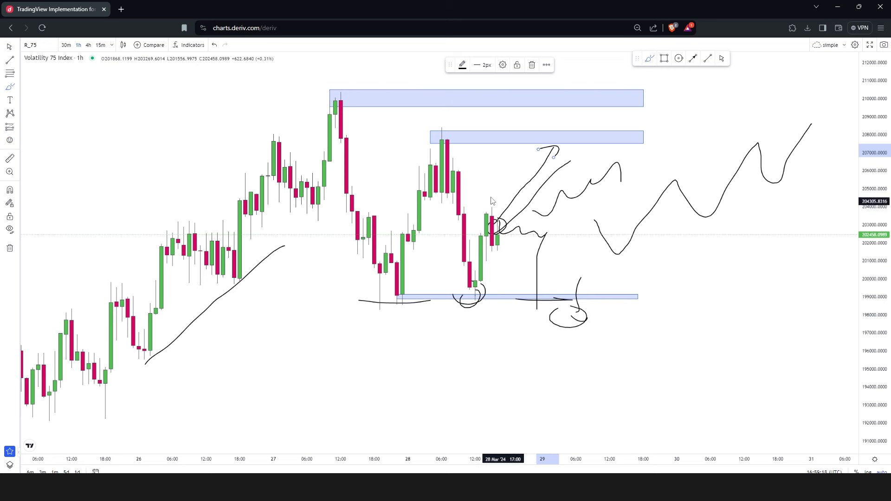
- Draw an upward path, then a projected drop from the latest candles down to about 191,000
{"action": "mouse_move", "coordinate": [492, 197]}
{"action": "left_mouse_down"}
{"action": "mouse_move", "coordinate": [504, 204]}
{"action": "mouse_move", "coordinate": [487, 195]}
{"action": "mouse_move", "coordinate": [489, 149]}
{"action": "mouse_move", "coordinate": [452, 138]}
{"action": "left_mouse_up"}
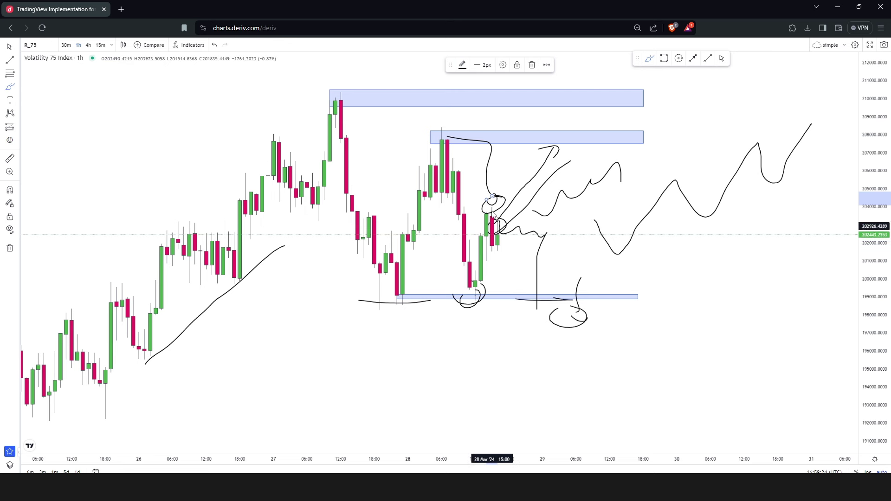
{"action": "mouse_move", "coordinate": [493, 214]}
{"action": "left_mouse_down"}
{"action": "mouse_move", "coordinate": [523, 239]}
{"action": "mouse_move", "coordinate": [545, 412]}
{"action": "mouse_move", "coordinate": [620, 325]}
{"action": "mouse_move", "coordinate": [643, 436]}
{"action": "left_mouse_up"}
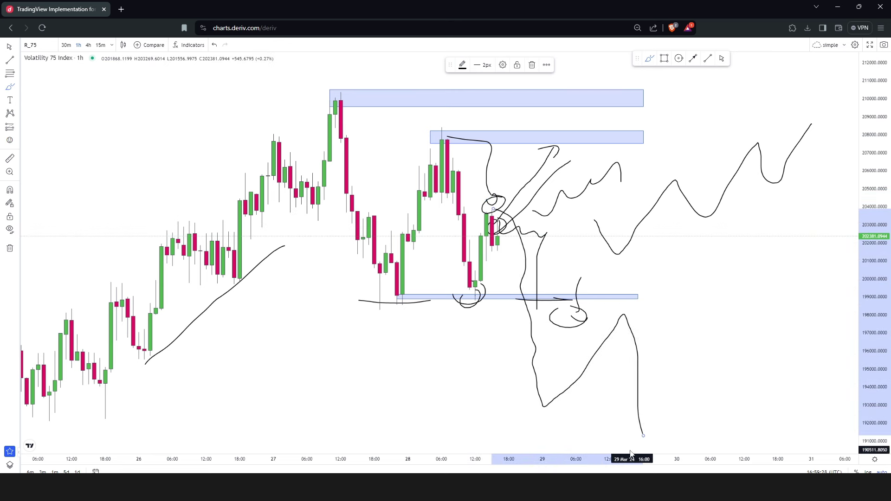
{"action": "left_click", "coordinate": [524, 304]}
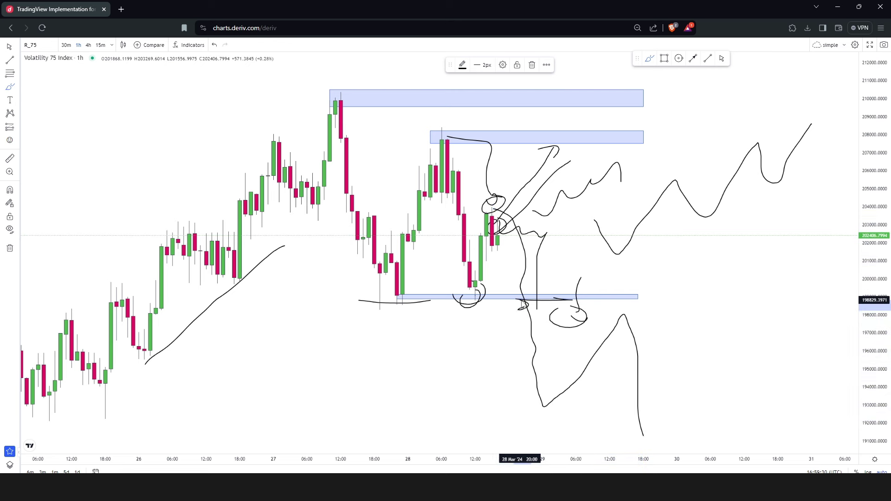